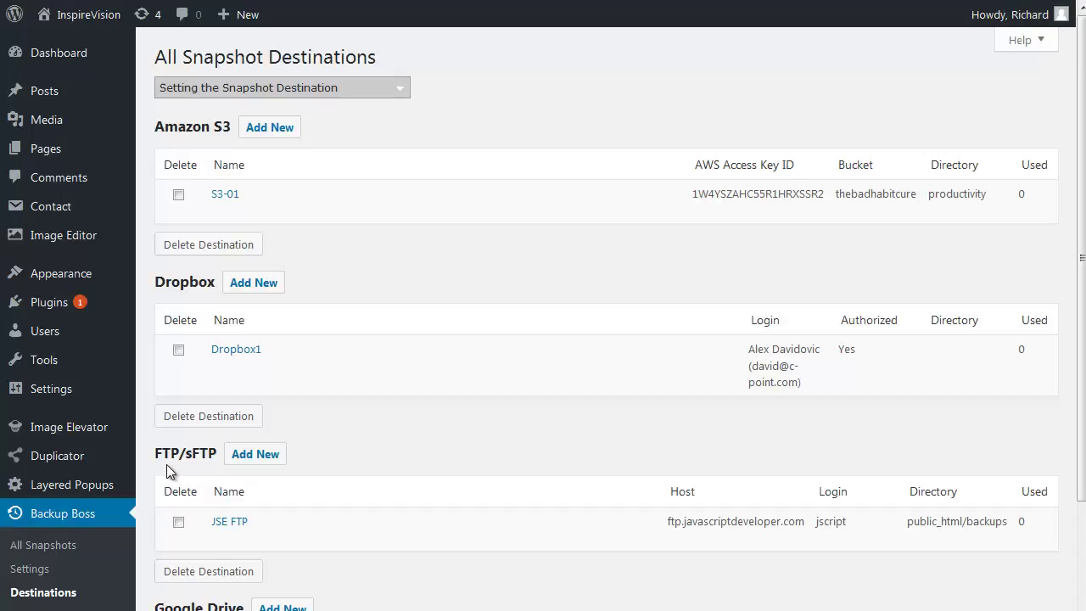
Step: Open the Add New form for an FTP/sFTP destination on Backup Boss Destinations
{"action": "left_click", "coordinate": [269, 456]}
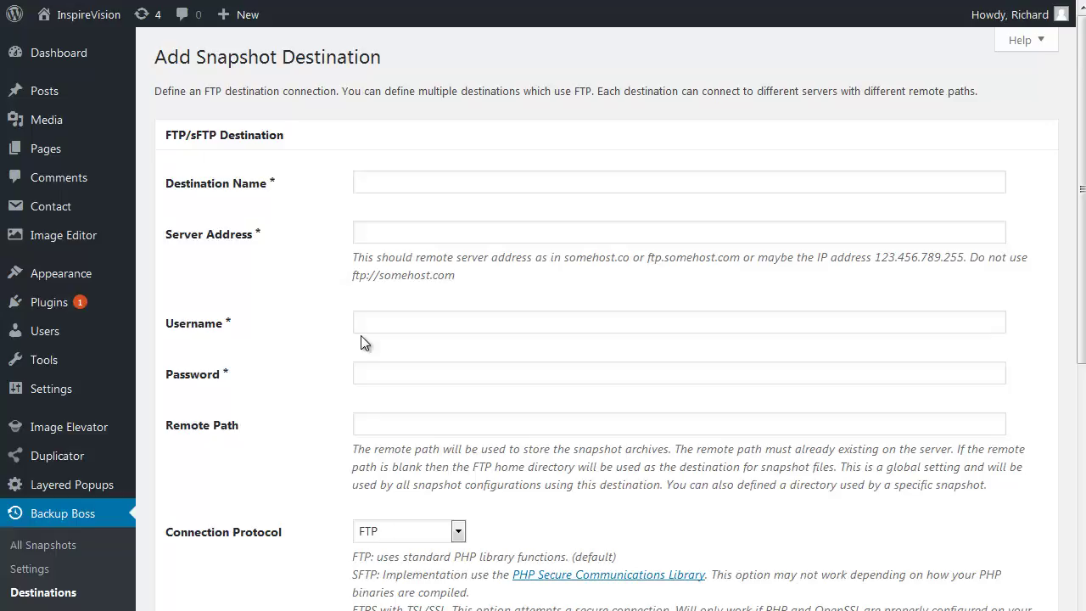
Step: Enter Destination Name 'Drag and Drop Boss' and Server Address ftp.dragdropboss.com
{"action": "left_click", "coordinate": [385, 182]}
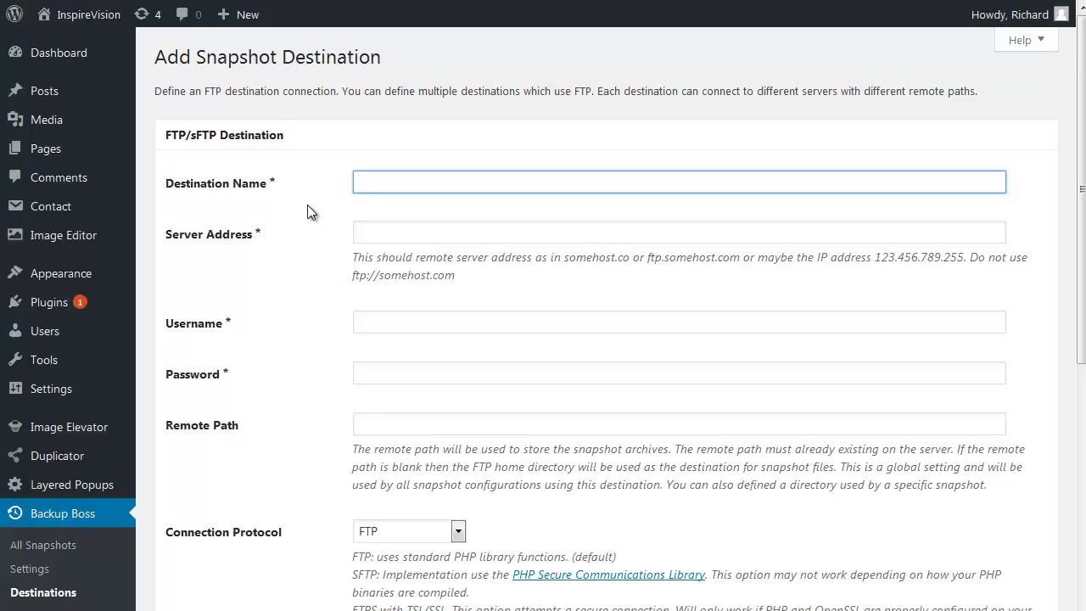
{"action": "type", "text": "Dr"}
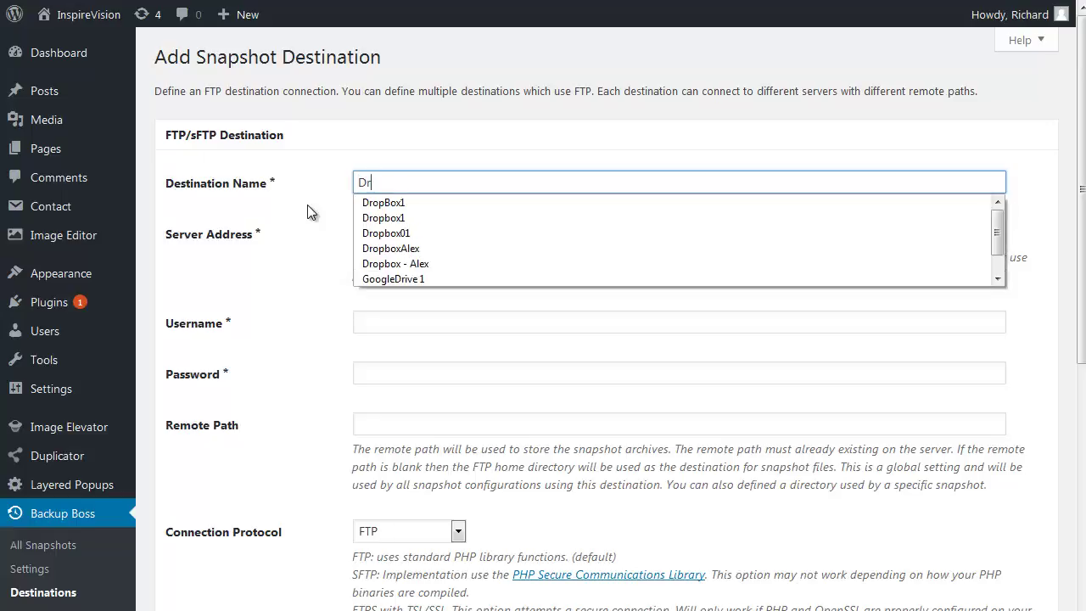
{"action": "type", "text": "ag a"}
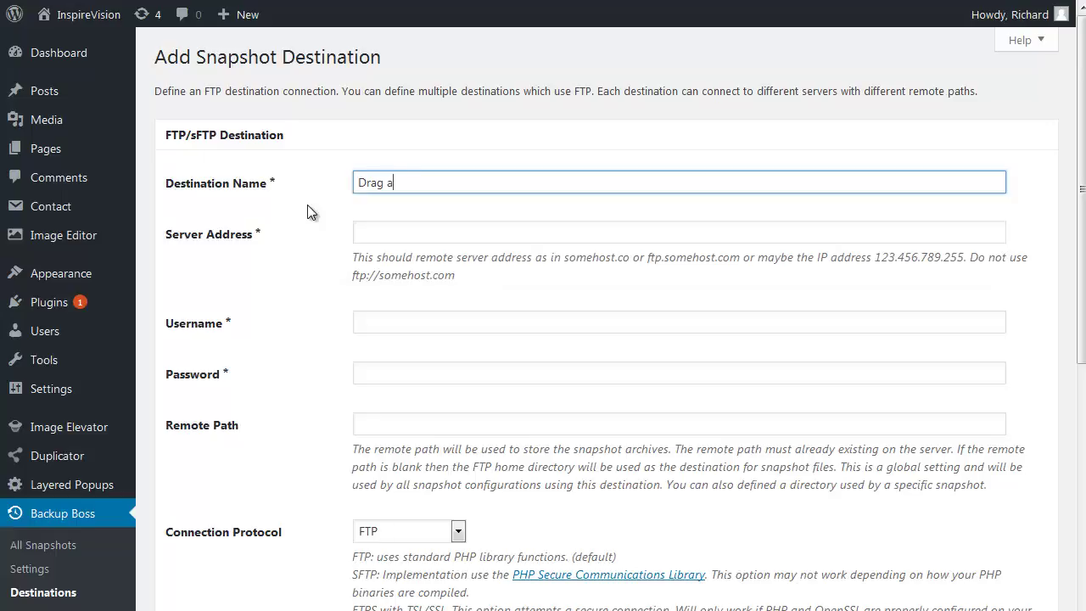
{"action": "type", "text": "nd Drop Boss"}
{"action": "left_click", "coordinate": [374, 232]}
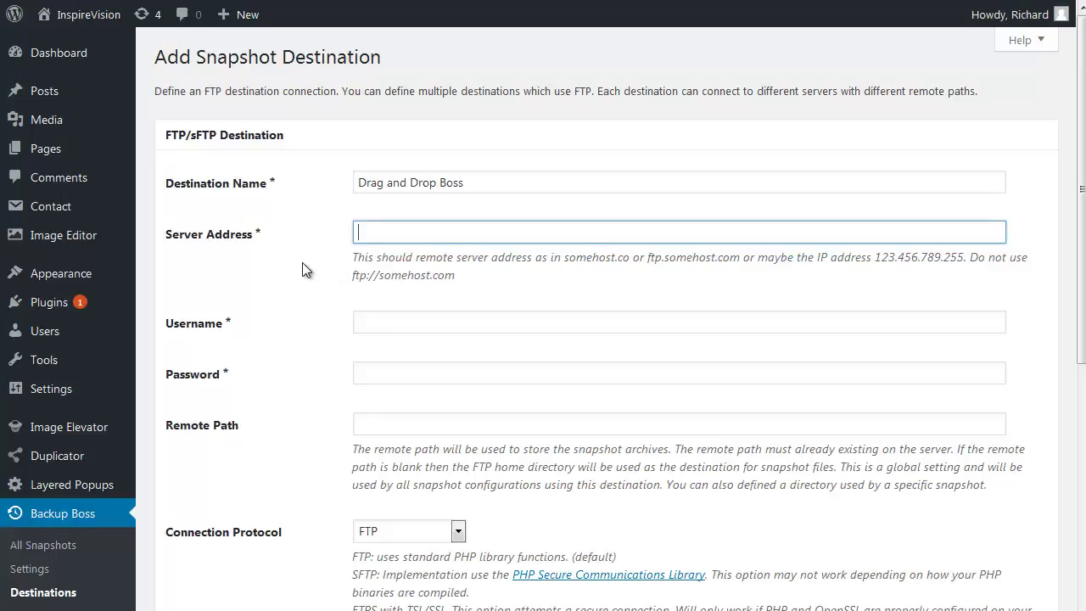
{"action": "type", "text": "gra"}
{"action": "key", "text": "BackSpace"}
{"action": "key", "text": "BackSpace"}
{"action": "key", "text": "BackSpace"}
{"action": "type", "text": "dragdropboss.com"}
{"action": "key", "text": "Home"}
{"action": "type", "text": "ftp/"}
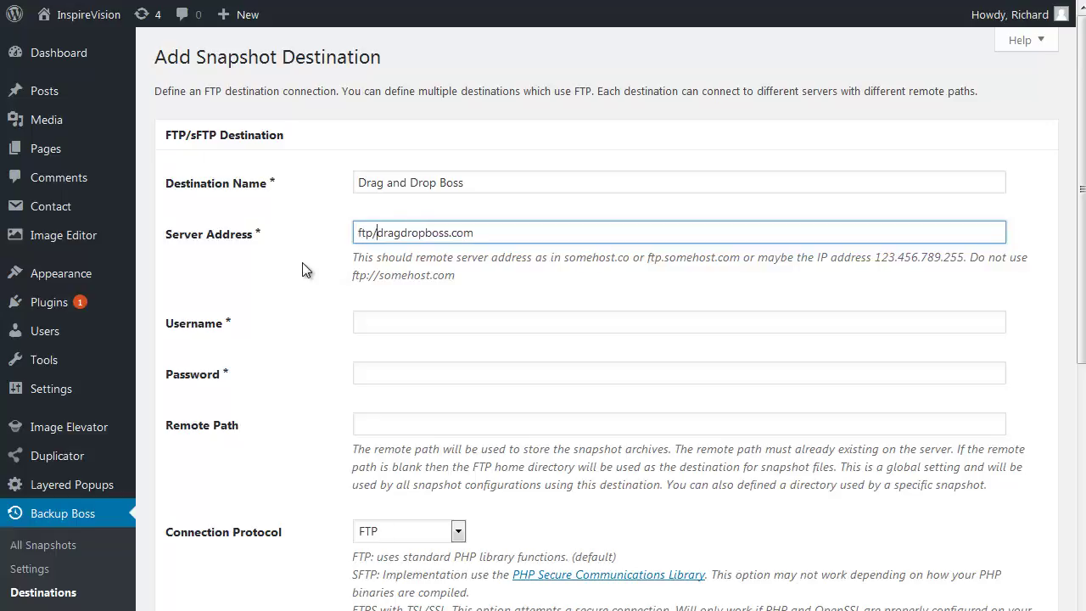
{"action": "key", "text": "BackSpace"}
{"action": "type", "text": "."}
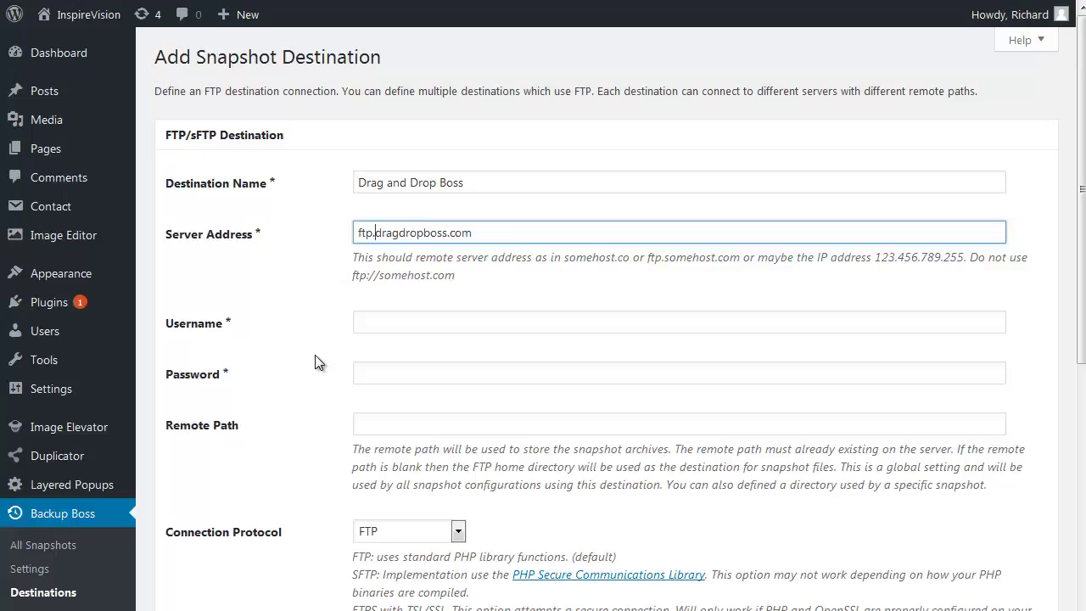
Step: Enter the FTP username and paste the account password, then move to Remote Path
{"action": "left_click", "coordinate": [396, 321]}
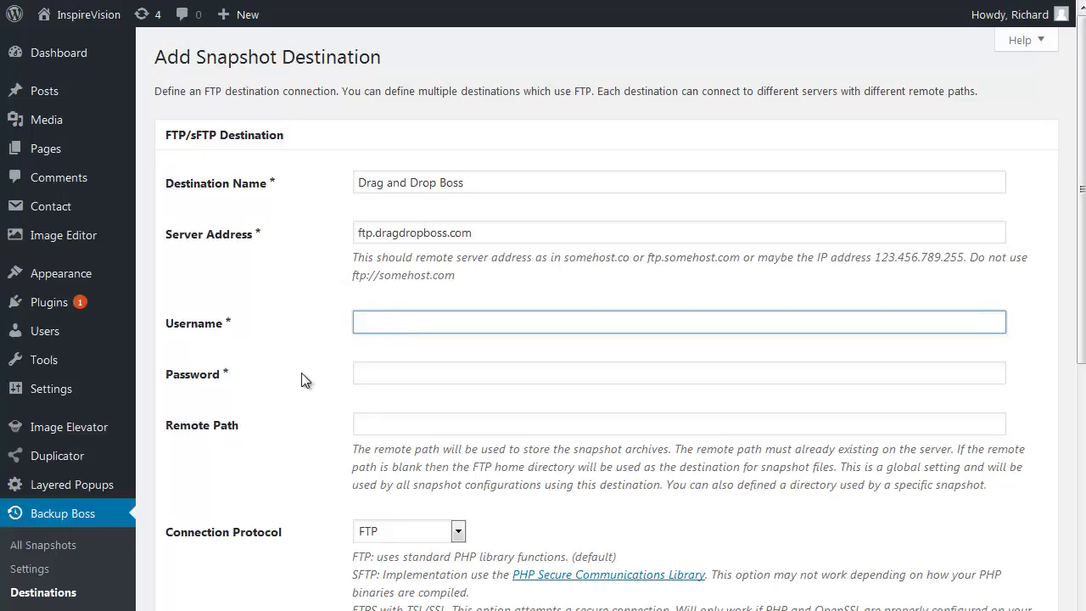
{"action": "type", "text": "dragdrop"}
{"action": "left_click", "coordinate": [376, 380]}
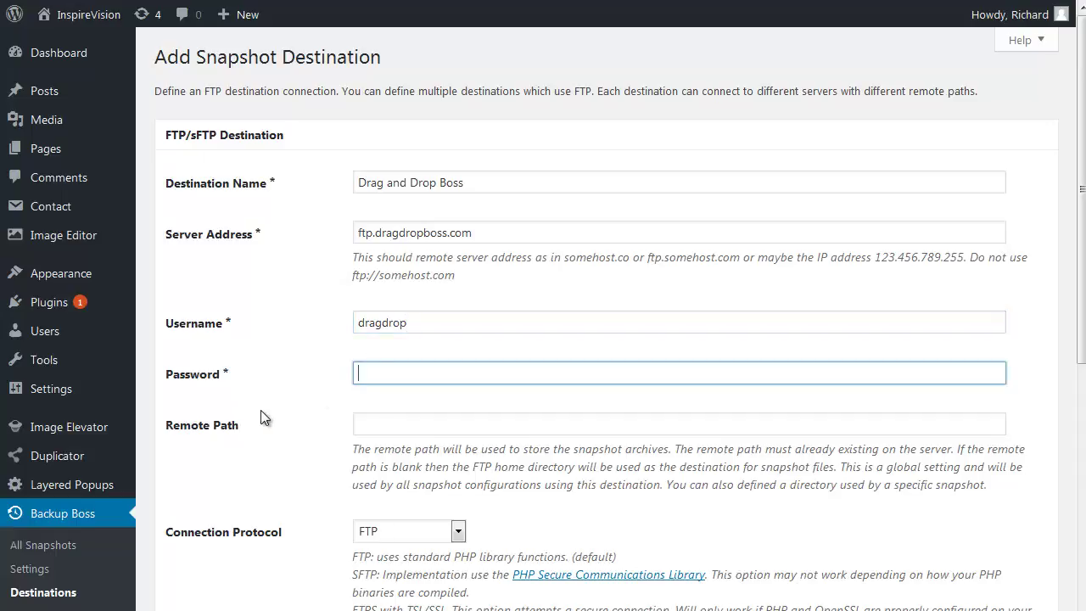
{"action": "key", "text": "ctrl+v"}
{"action": "key", "text": "Tab"}
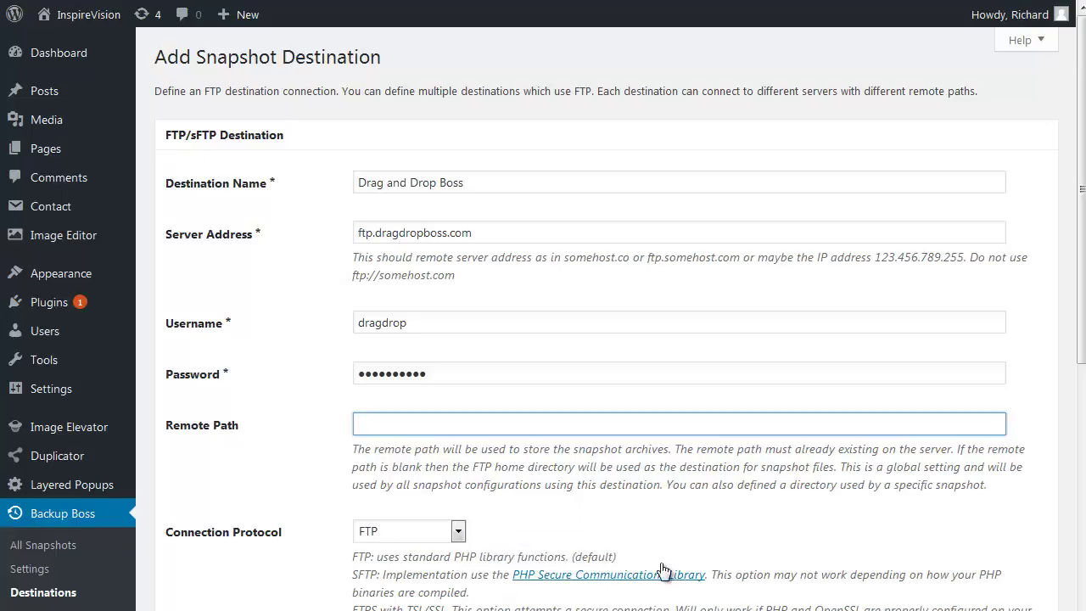
Step: In FileZilla, connect to the DragDropBoss saved site from Site Manager
{"action": "left_click", "coordinate": [565, 562]}
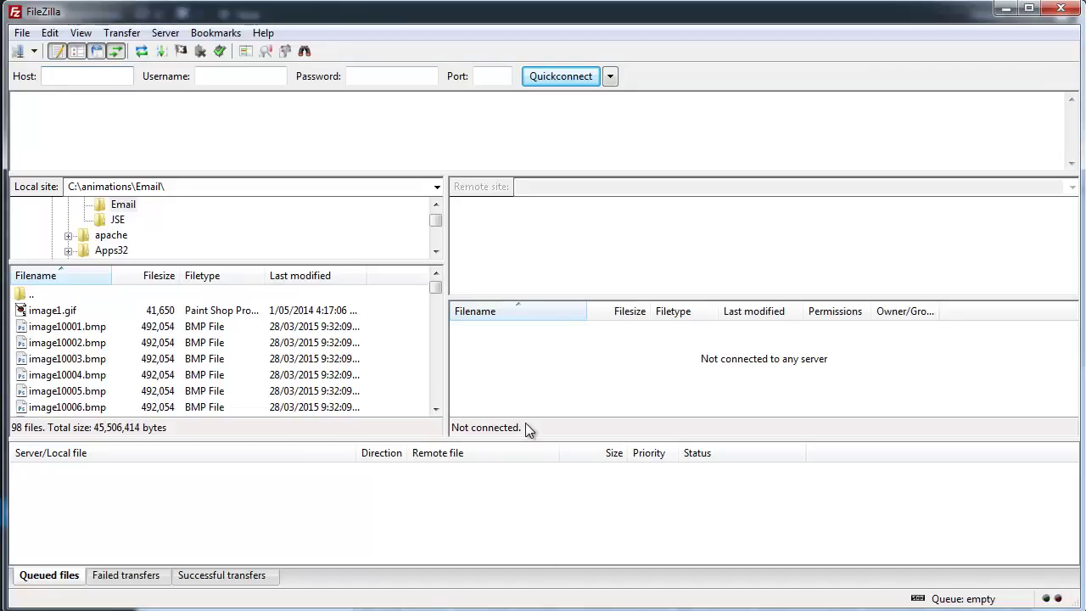
{"action": "left_click", "coordinate": [21, 34]}
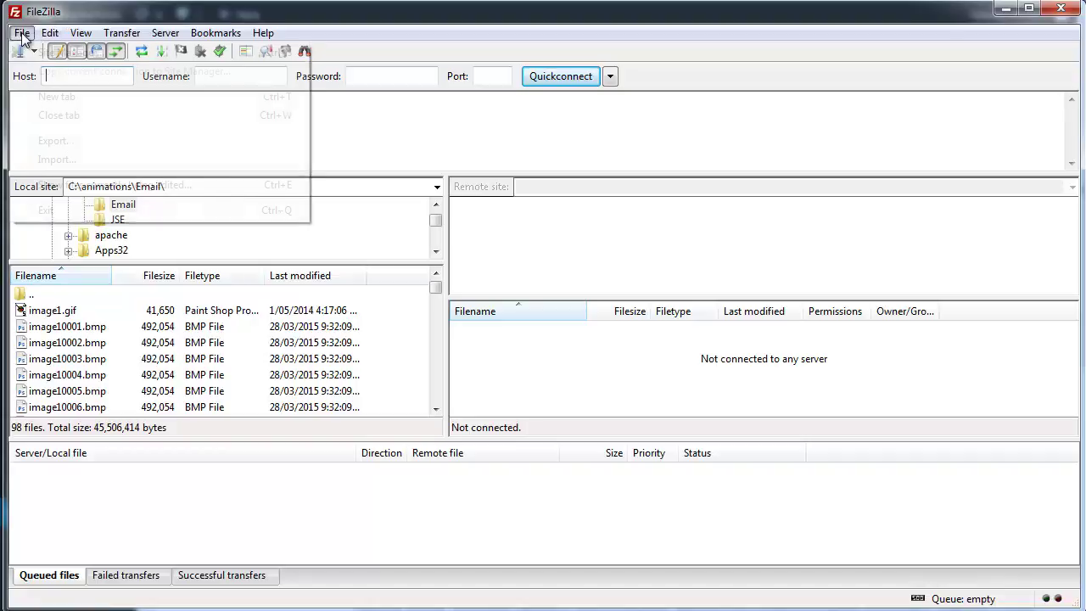
{"action": "left_click", "coordinate": [29, 48]}
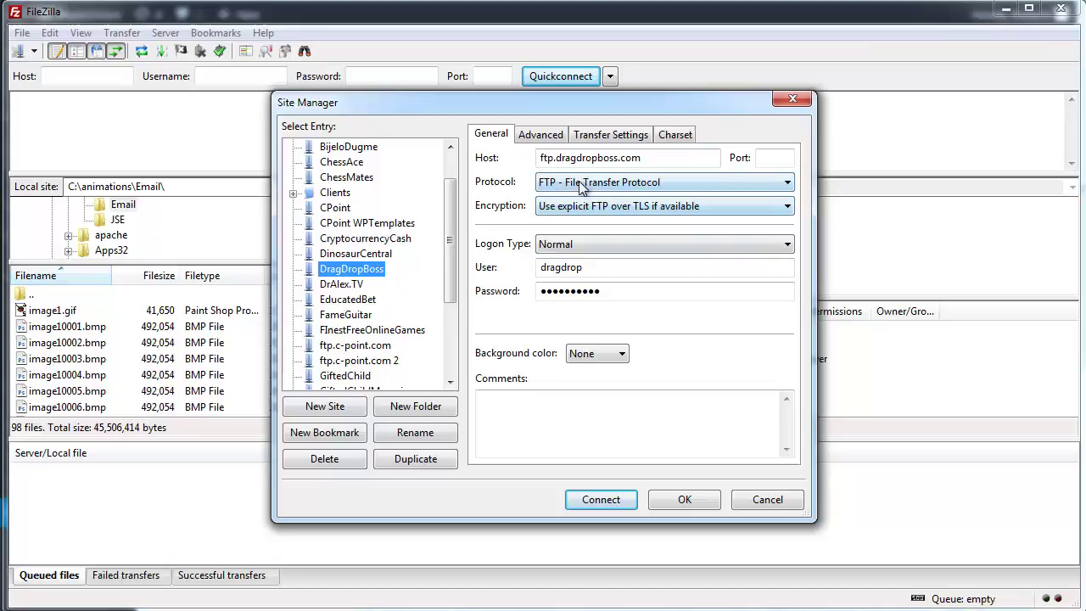
{"action": "left_click_drag", "start_coordinate": [644, 158], "coordinate": [516, 170]}
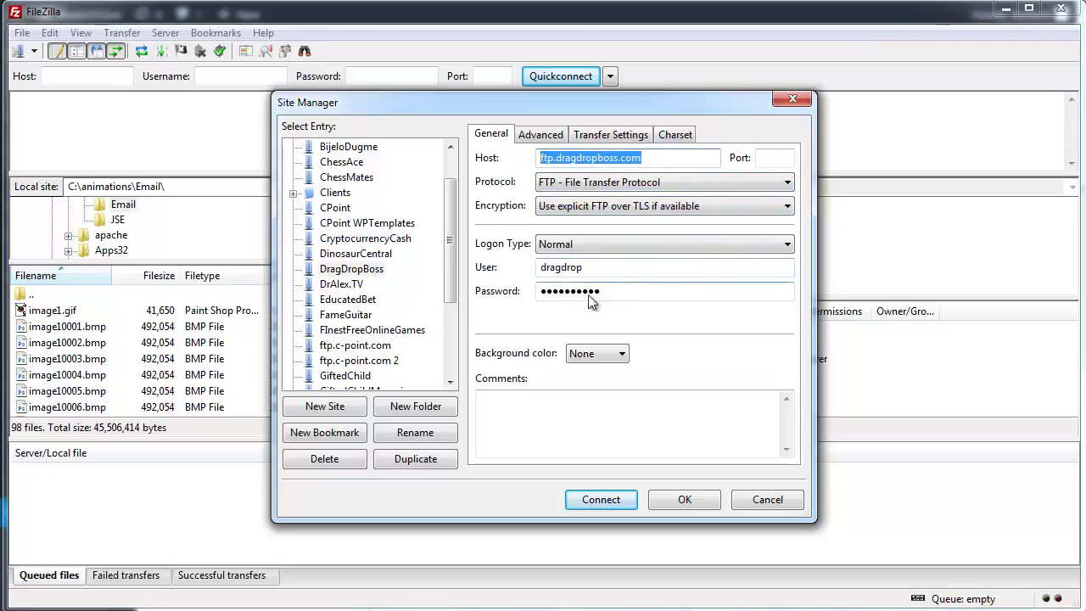
{"action": "left_click", "coordinate": [601, 499]}
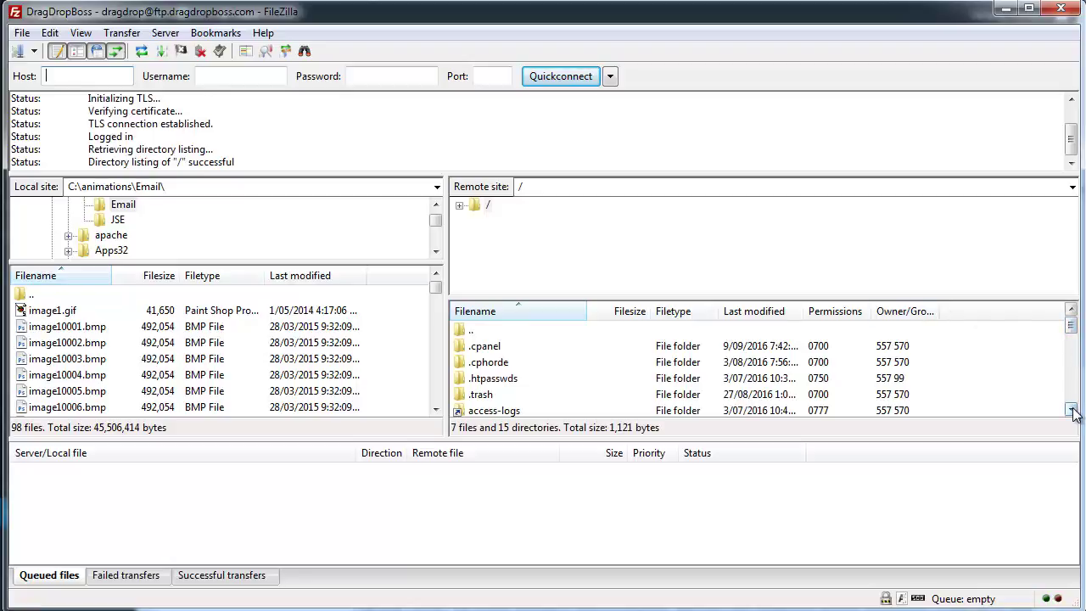
Step: Open the remote public_html folder to list its WordPress files and directories
{"action": "left_click", "coordinate": [1071, 410]}
{"action": "left_click", "coordinate": [1071, 409]}
{"action": "left_click", "coordinate": [1071, 409]}
{"action": "left_click", "coordinate": [1071, 409]}
{"action": "left_click", "coordinate": [1071, 409]}
{"action": "left_click", "coordinate": [1071, 409]}
{"action": "left_click", "coordinate": [1071, 409]}
{"action": "left_click", "coordinate": [1071, 409]}
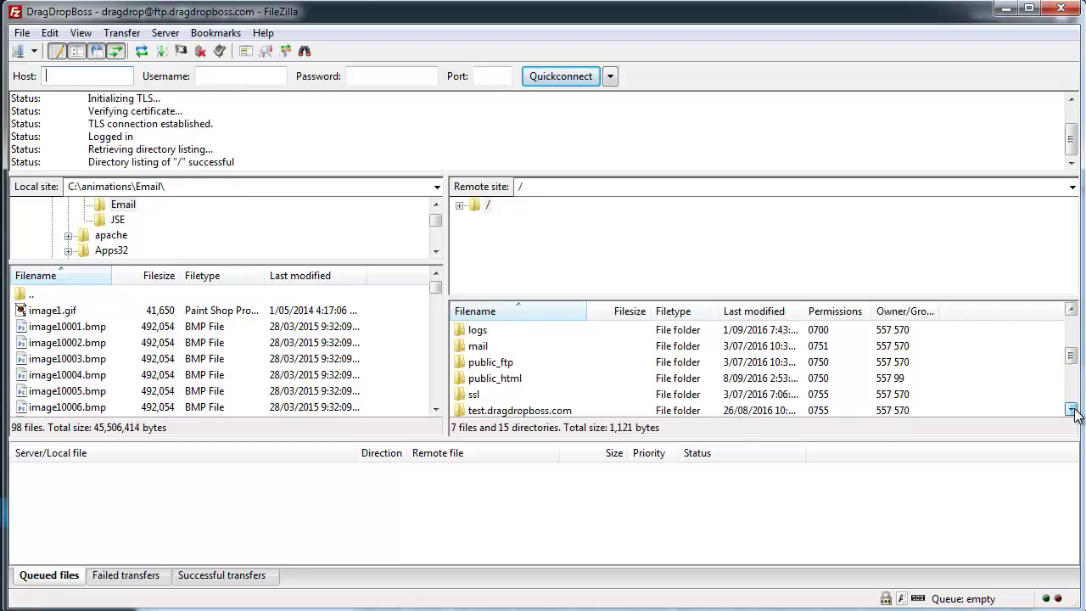
{"action": "double_click", "coordinate": [460, 380]}
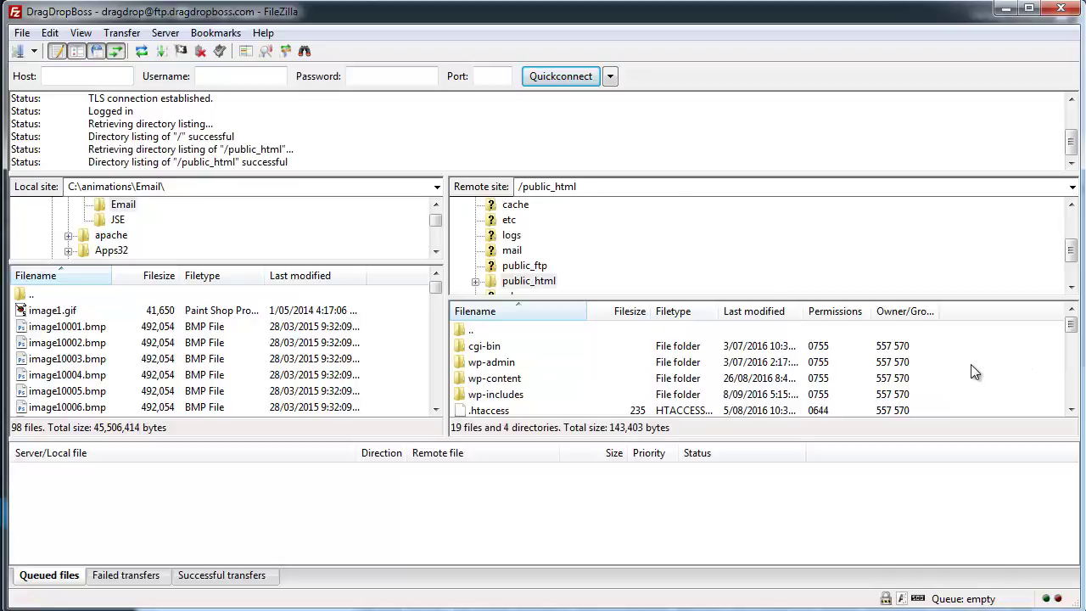
{"action": "left_click_drag", "start_coordinate": [1071, 327], "coordinate": [1070, 345]}
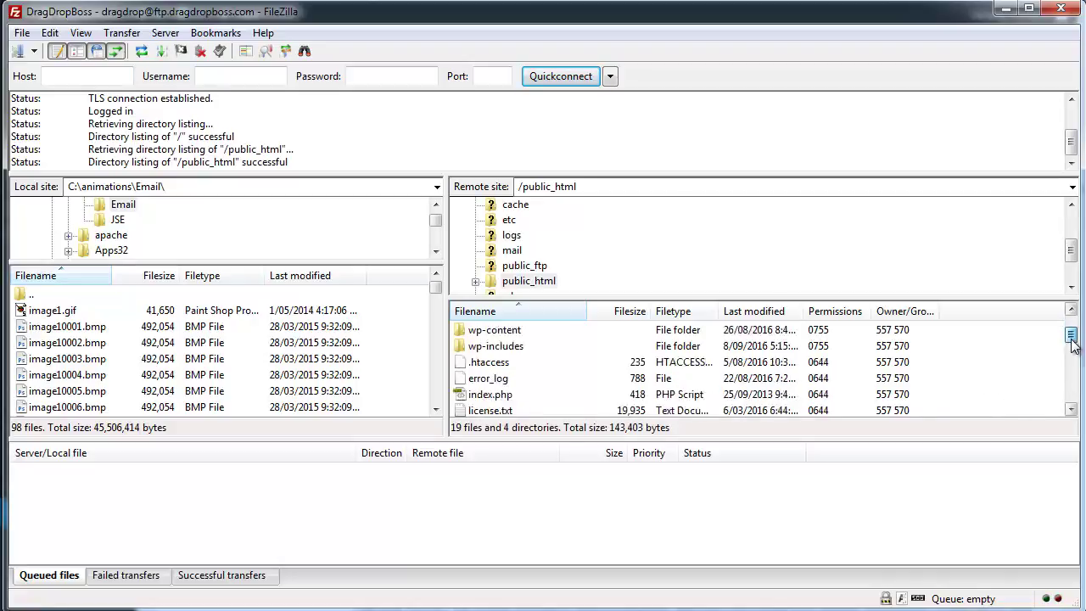
Step: Create a new remote directory named 'backups' inside public_html
{"action": "right_click", "coordinate": [960, 388]}
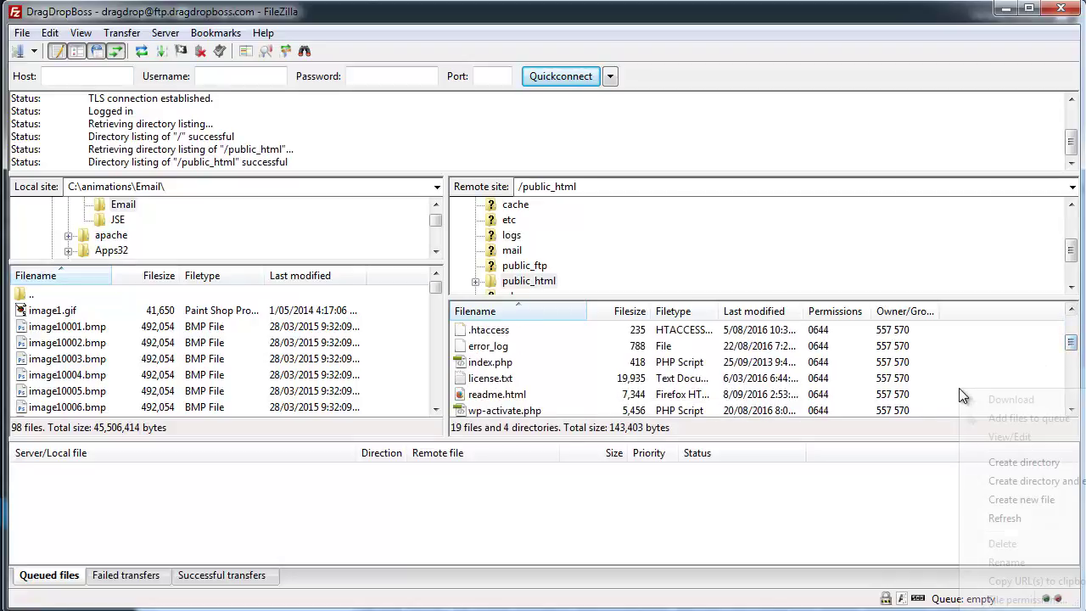
{"action": "left_click", "coordinate": [1013, 466]}
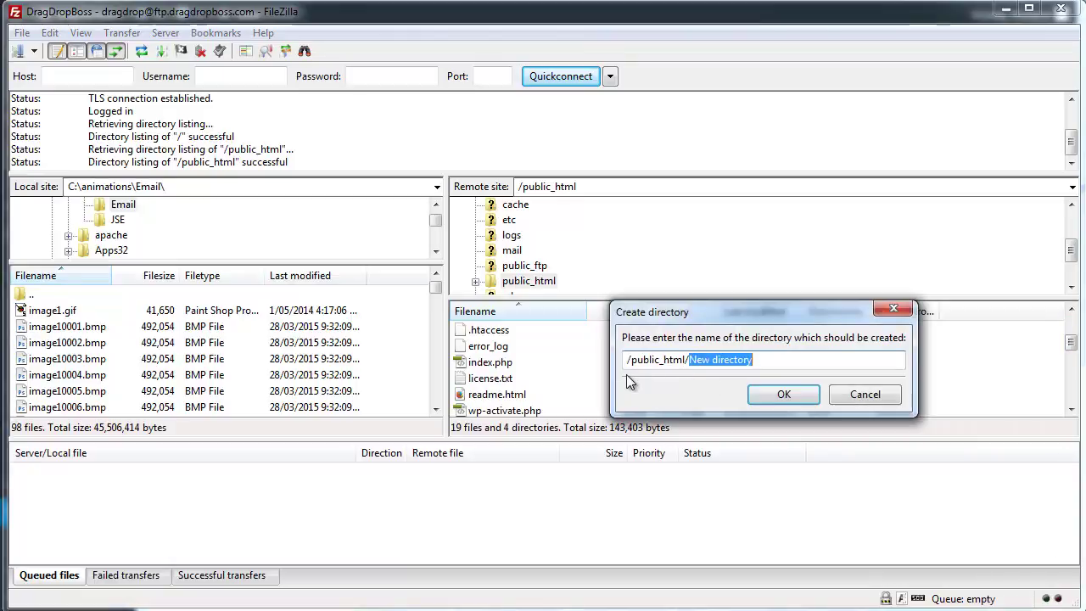
{"action": "type", "text": "backups"}
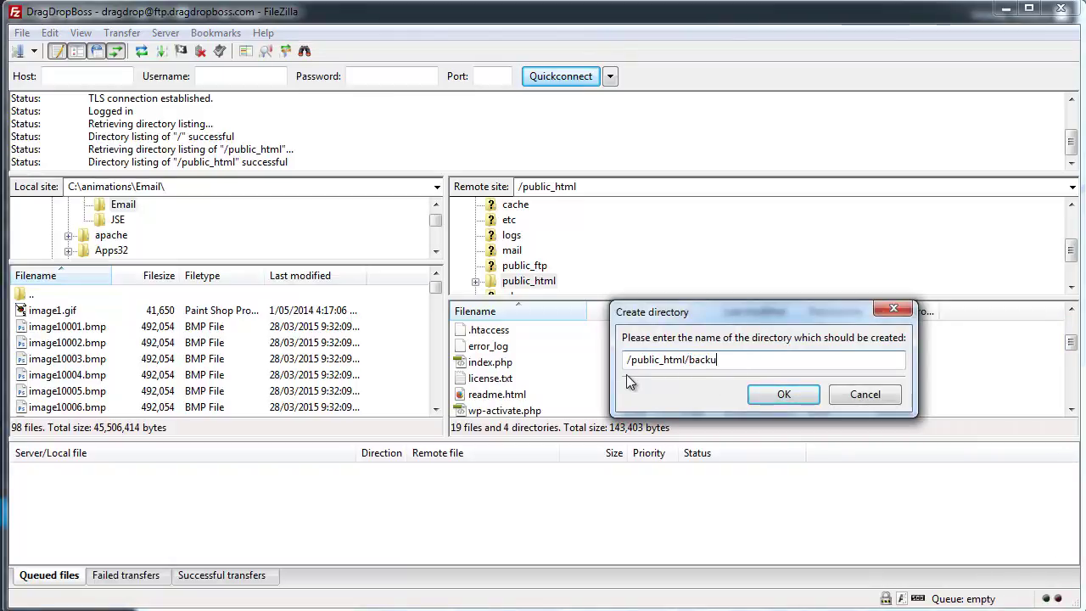
{"action": "left_click", "coordinate": [783, 395]}
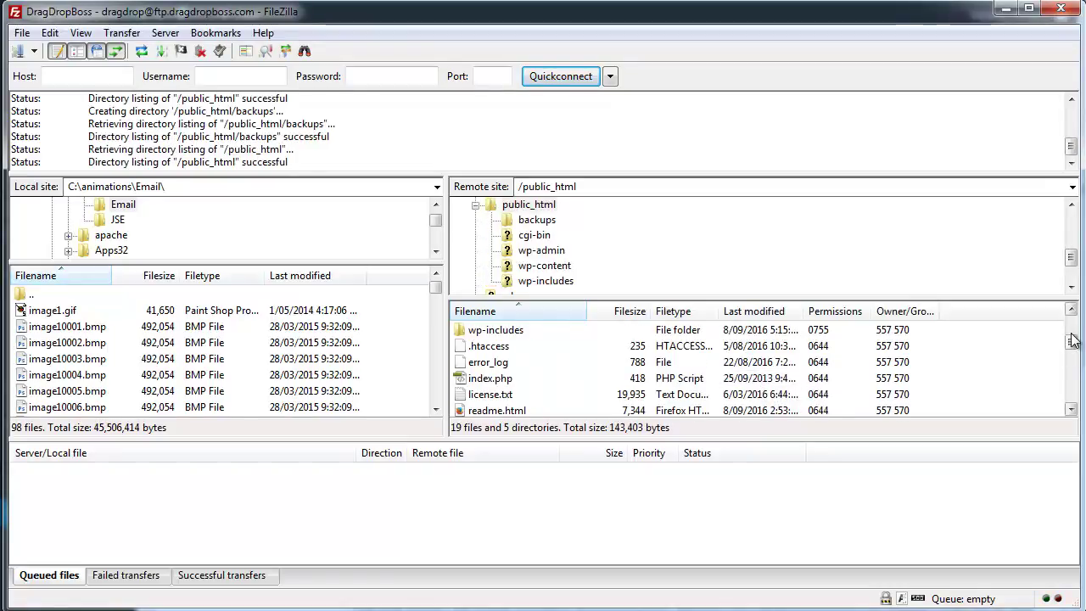
Step: Open the backups folder and select its path public_html/backups without the leading slash
{"action": "left_click", "coordinate": [510, 222]}
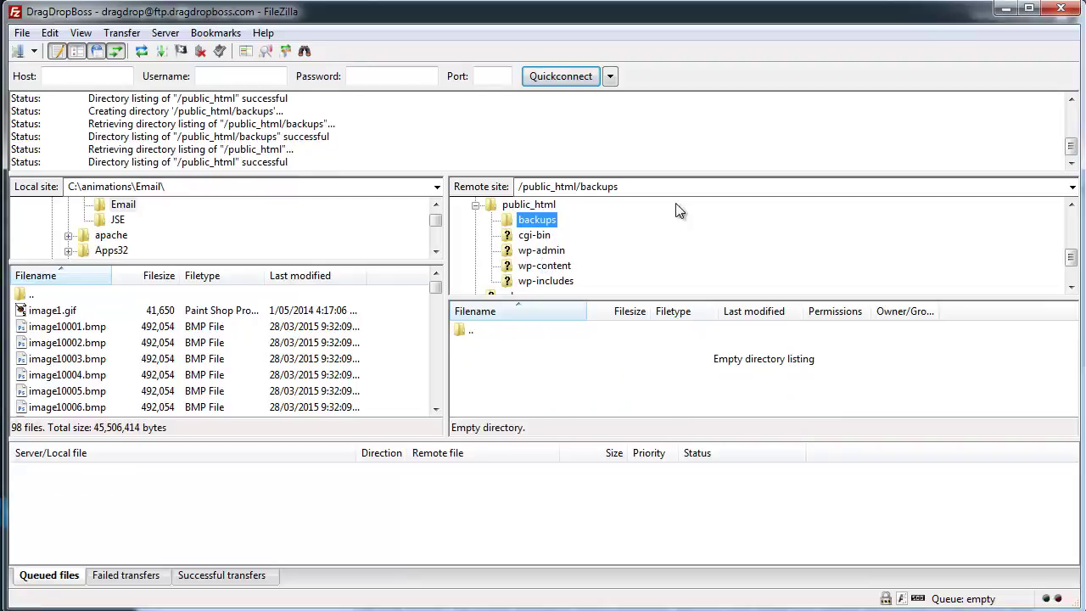
{"action": "left_click", "coordinate": [527, 188]}
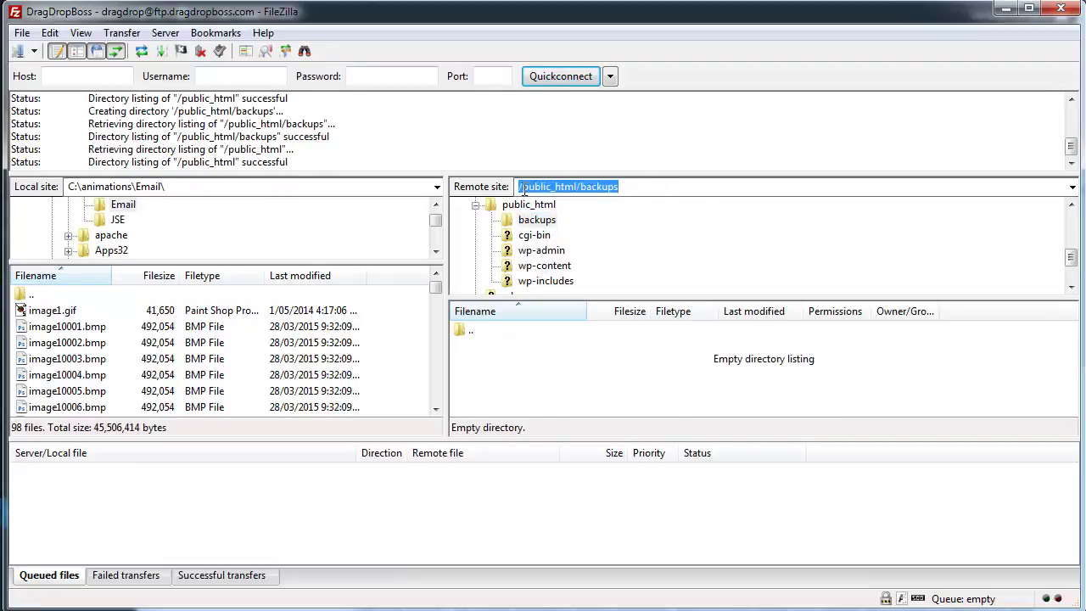
{"action": "left_click", "coordinate": [523, 189]}
{"action": "key", "text": "shift+End"}
{"action": "key", "text": "ctrl+c"}
Step: Paste public_html/backups into the Remote Path field of the destination form
{"action": "left_click", "coordinate": [1006, 12]}
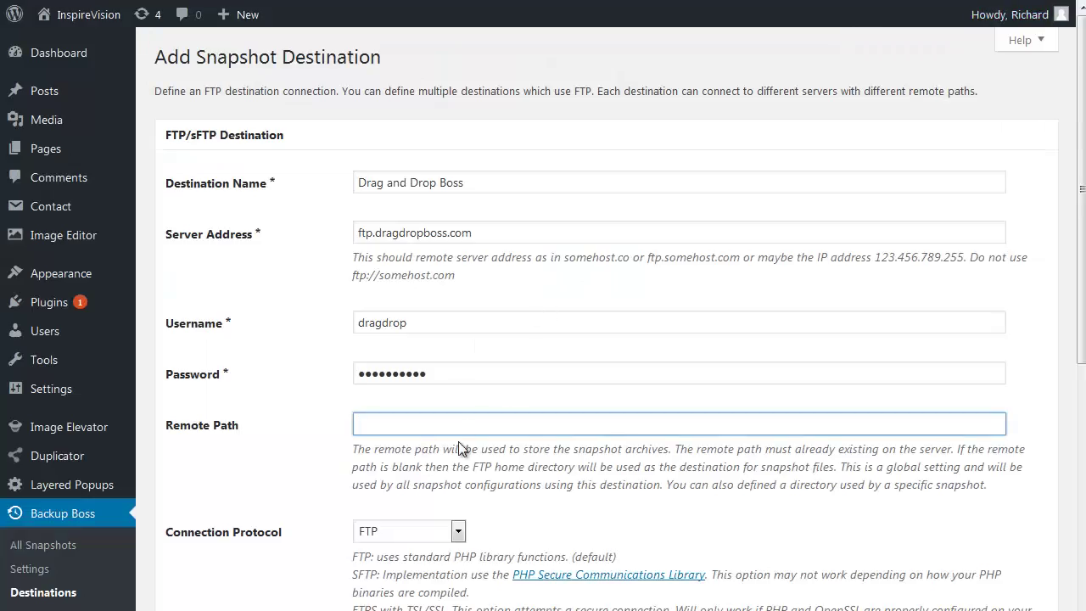
{"action": "left_click", "coordinate": [377, 423]}
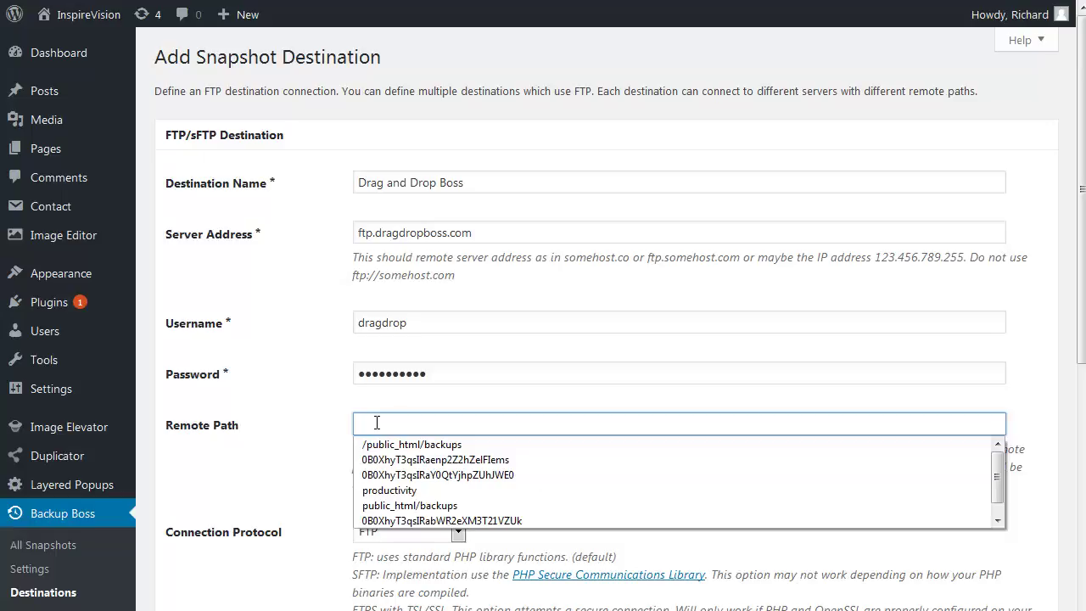
{"action": "key", "text": "ctrl+v"}
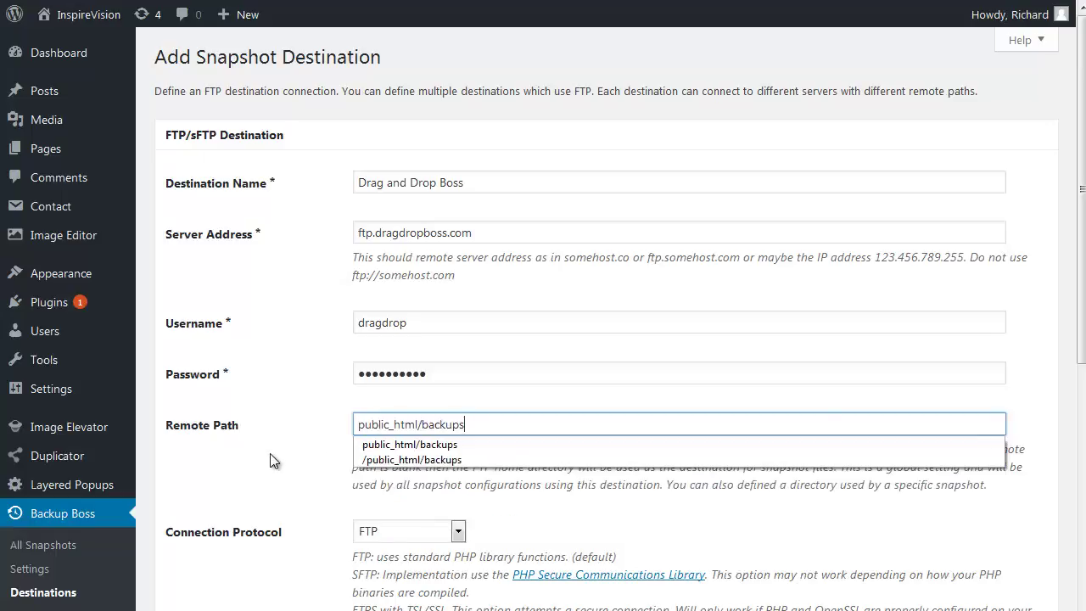
{"action": "left_click", "coordinate": [270, 461]}
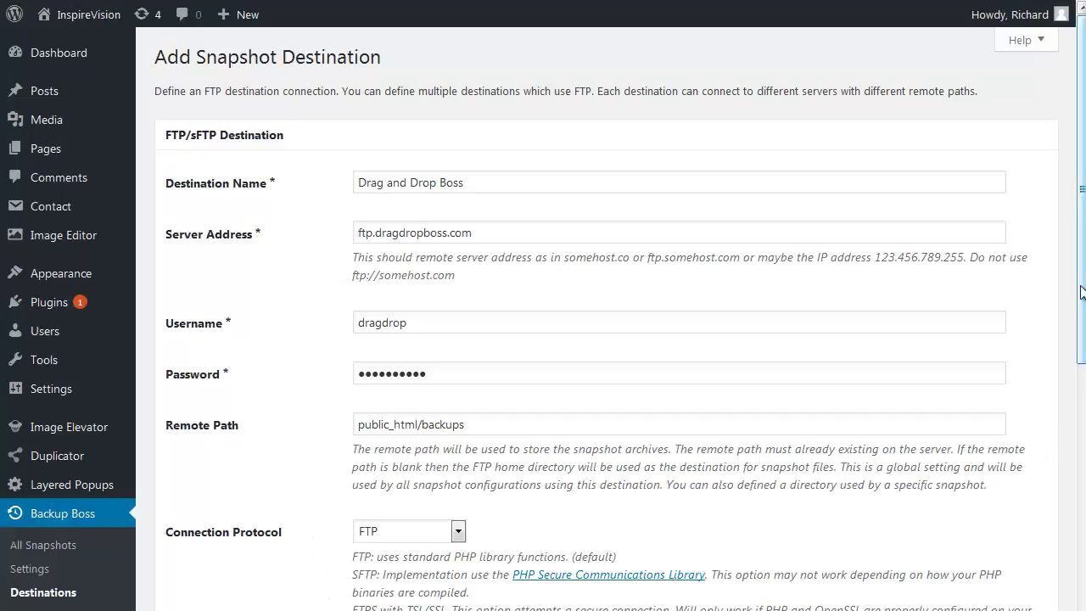
Step: Run Test Connection, confirm it reports Success!, then save the Drag and Drop Boss destination
{"action": "scroll", "coordinate": [691, 565], "scroll_direction": "down", "scroll_amount": 2}
{"action": "scroll", "coordinate": [696, 475], "scroll_direction": "down", "scroll_amount": 3}
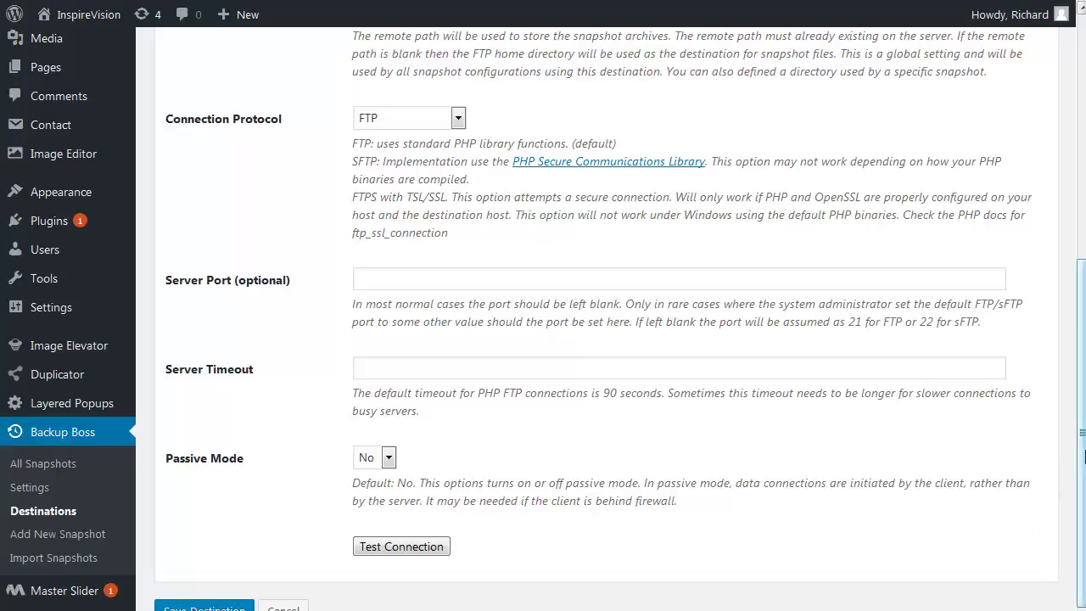
{"action": "mouse_move", "coordinate": [1082, 459]}
{"action": "left_mouse_down"}
{"action": "mouse_move", "coordinate": [1082, 226]}
{"action": "mouse_move", "coordinate": [1082, 479]}
{"action": "left_mouse_up"}
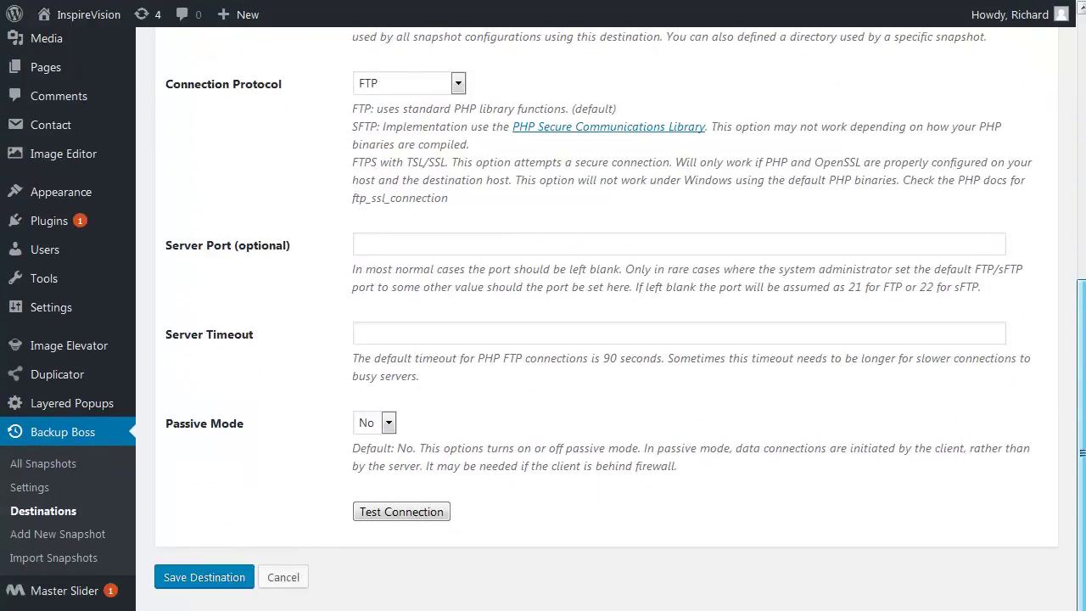
{"action": "left_click", "coordinate": [373, 514]}
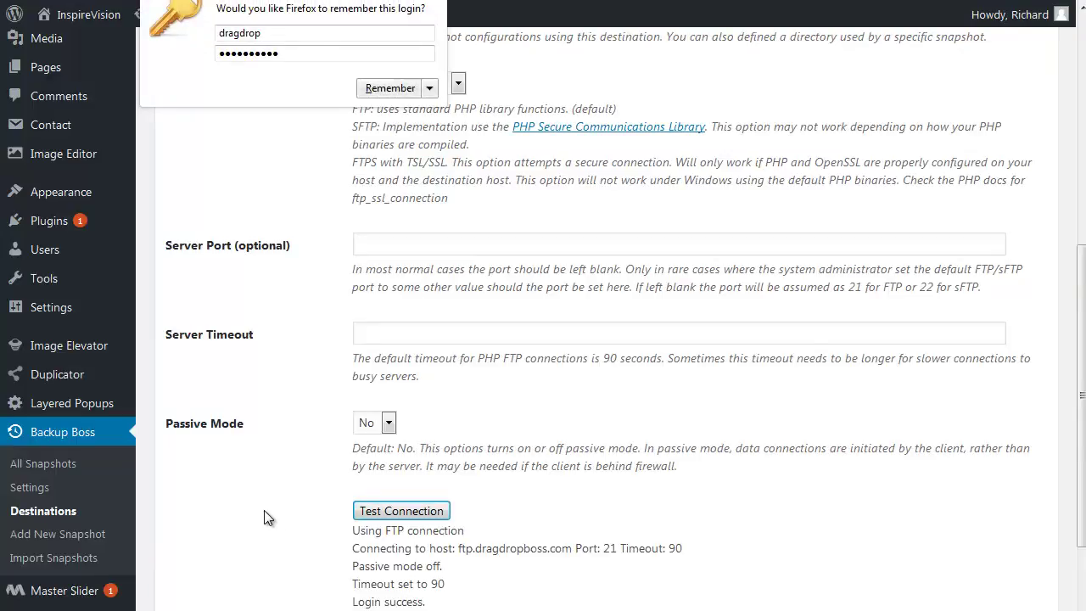
{"action": "left_click_drag", "start_coordinate": [1081, 508], "coordinate": [1081, 574]}
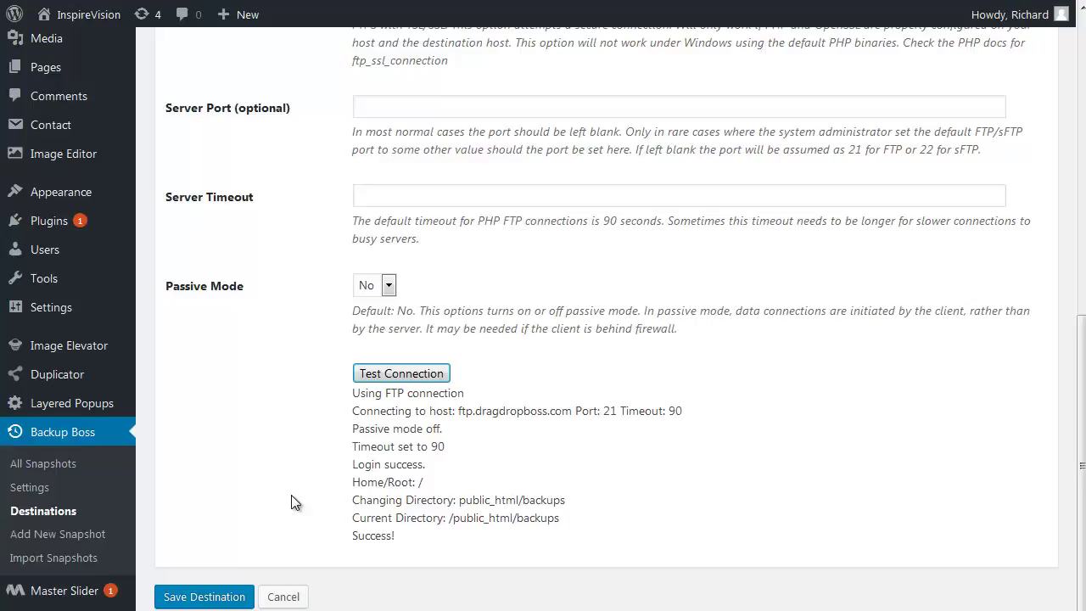
{"action": "left_click", "coordinate": [185, 599]}
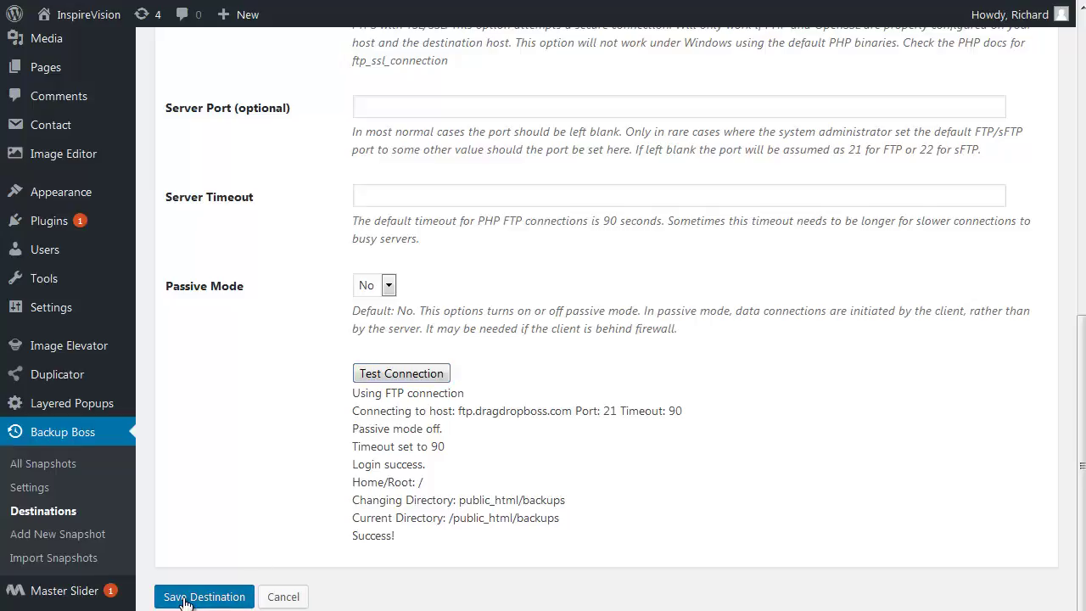